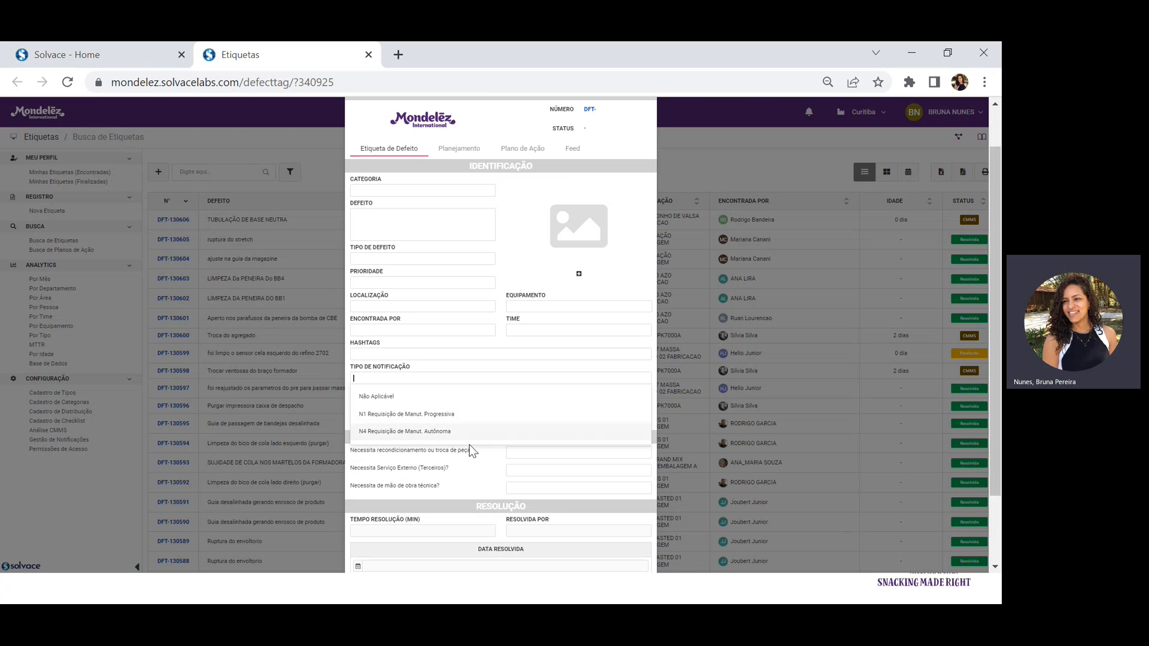
Step: Close the open notification type list and examine the three checklist questions about part replacement, external service and technical labour
click(480, 499)
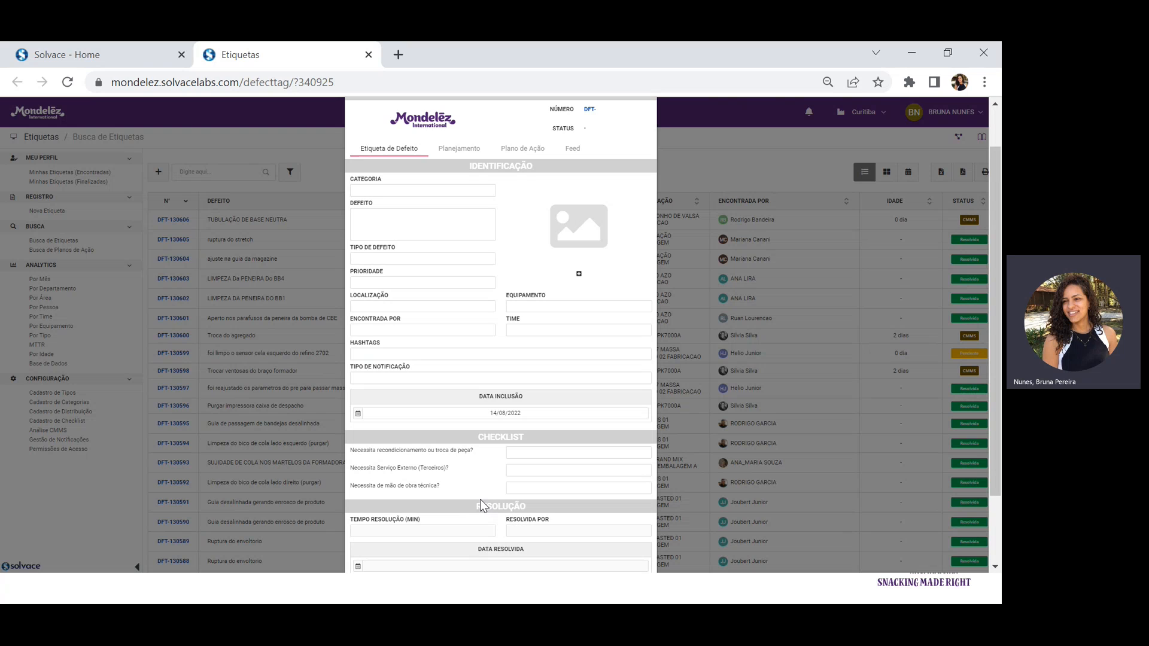
scroll(469, 438, down, 1)
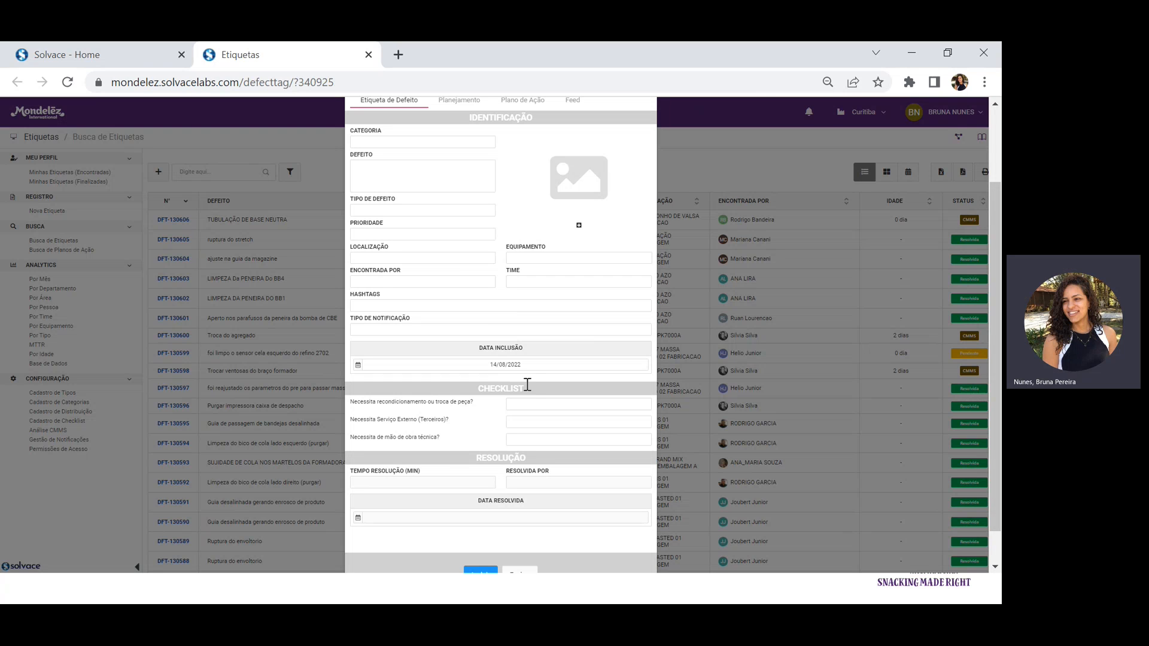
drag(484, 385, 478, 387)
click(491, 414)
click(518, 404)
click(479, 439)
drag(350, 401, 478, 412)
drag(349, 421, 451, 430)
drag(353, 437, 457, 441)
click(457, 440)
Step: Set the tag's category to BT - Autônoma and the notification type to N4 Requisição de Manut. Autônoma
scroll(464, 276, up, 1)
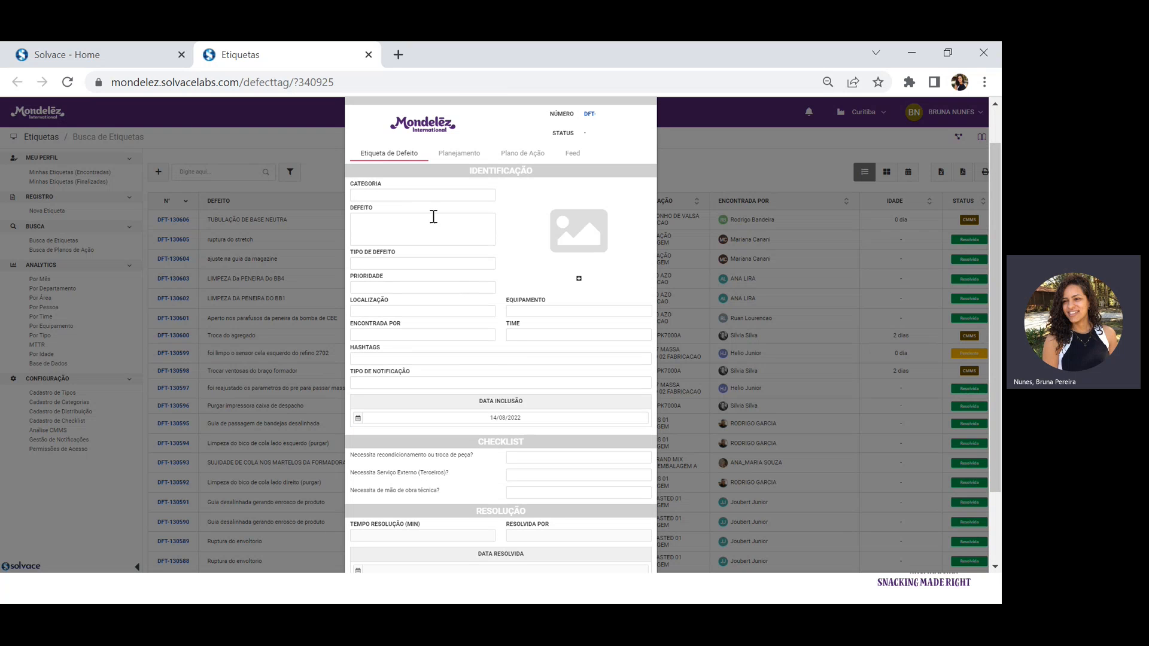
click(410, 195)
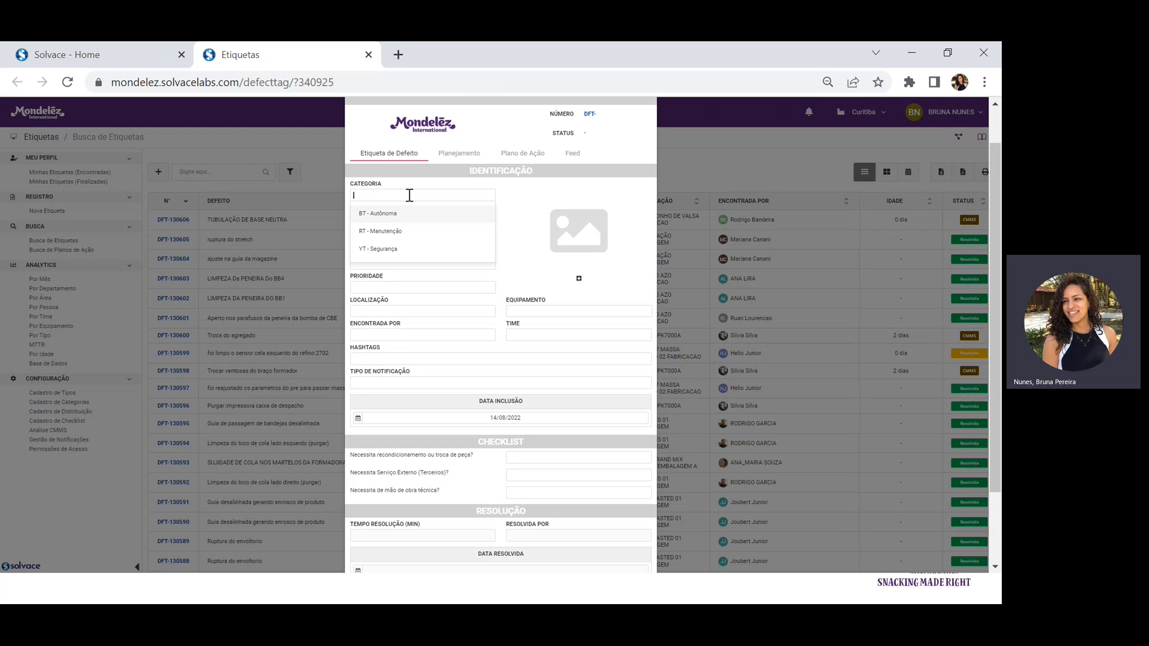
click(385, 213)
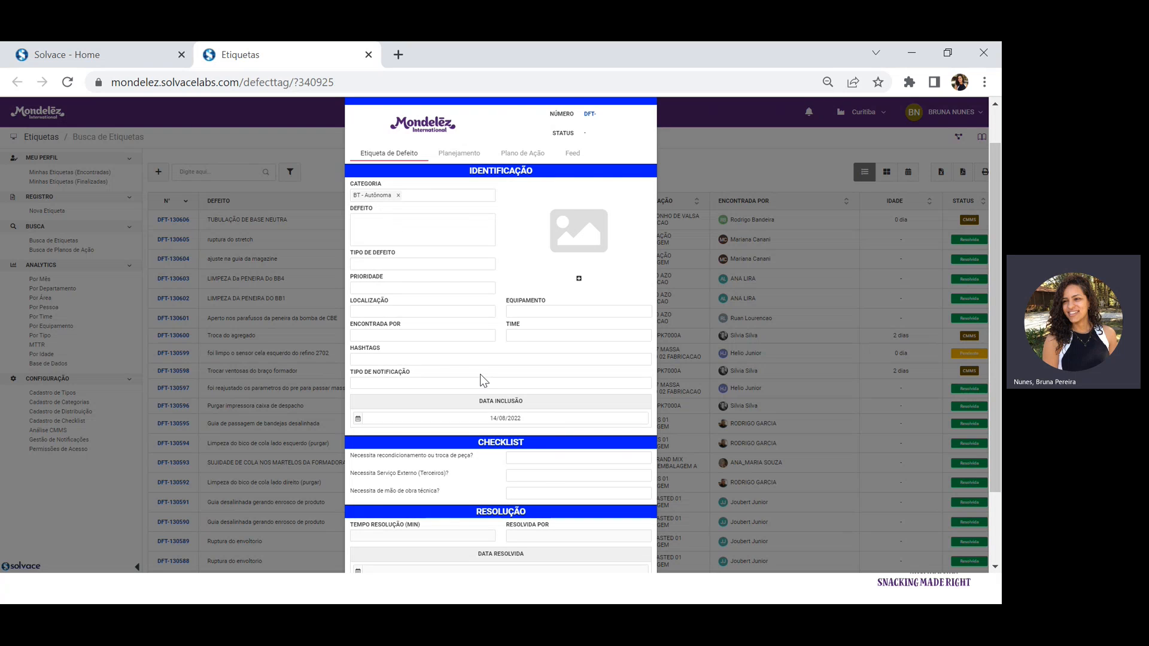
scroll(480, 377, down, 1)
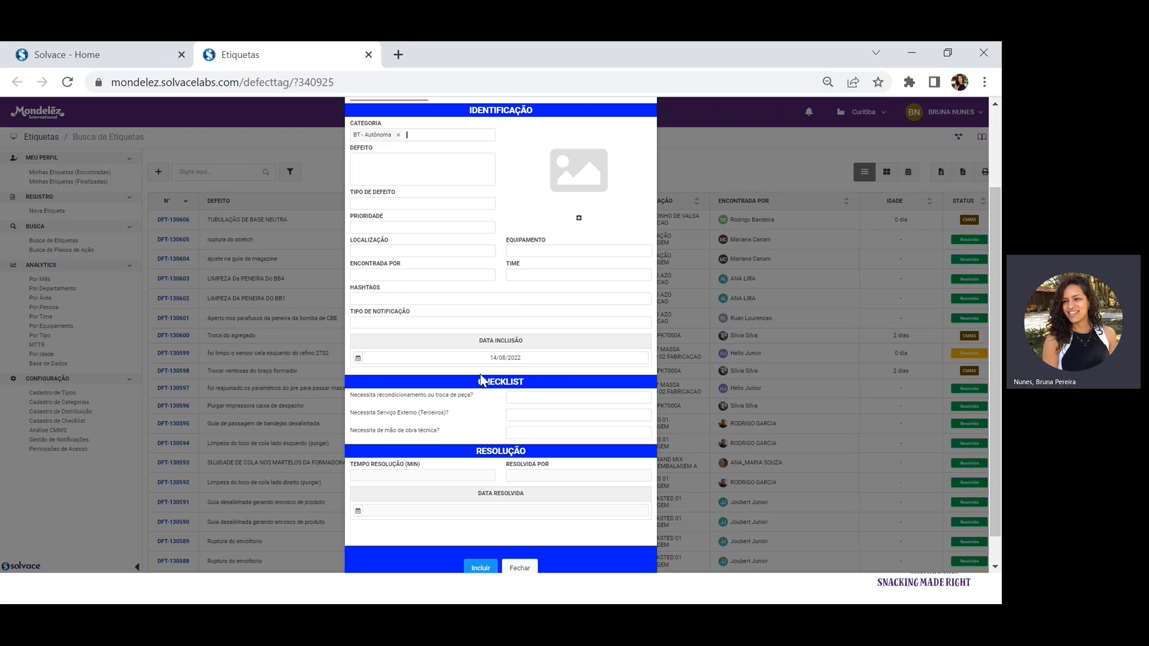
click(408, 321)
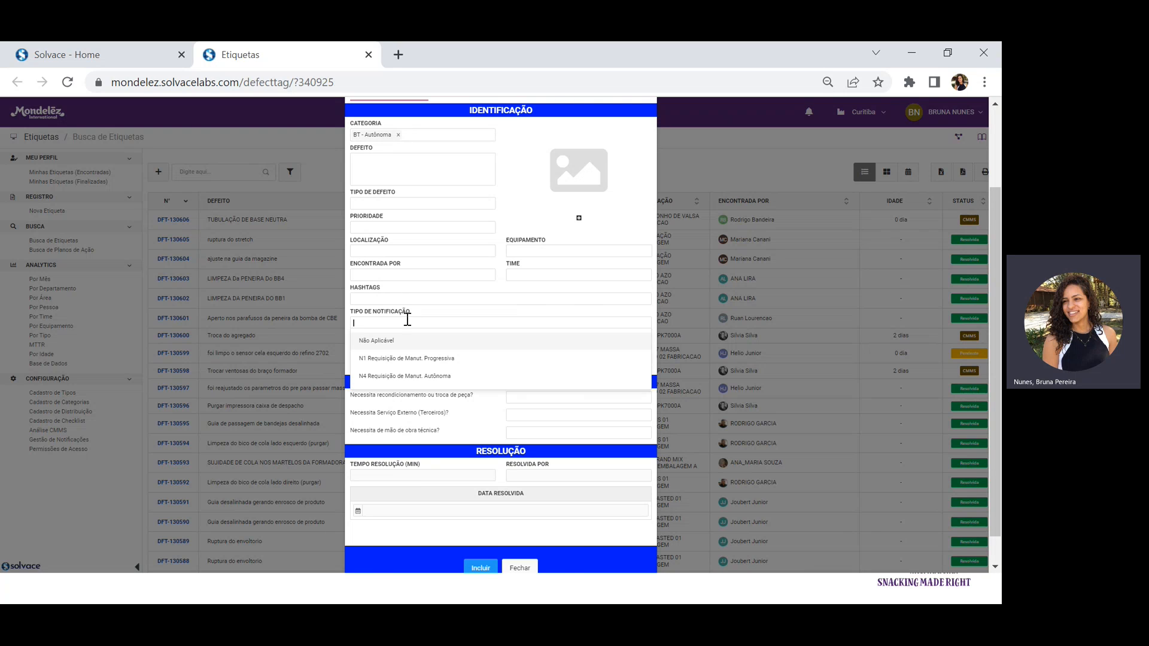
click(460, 376)
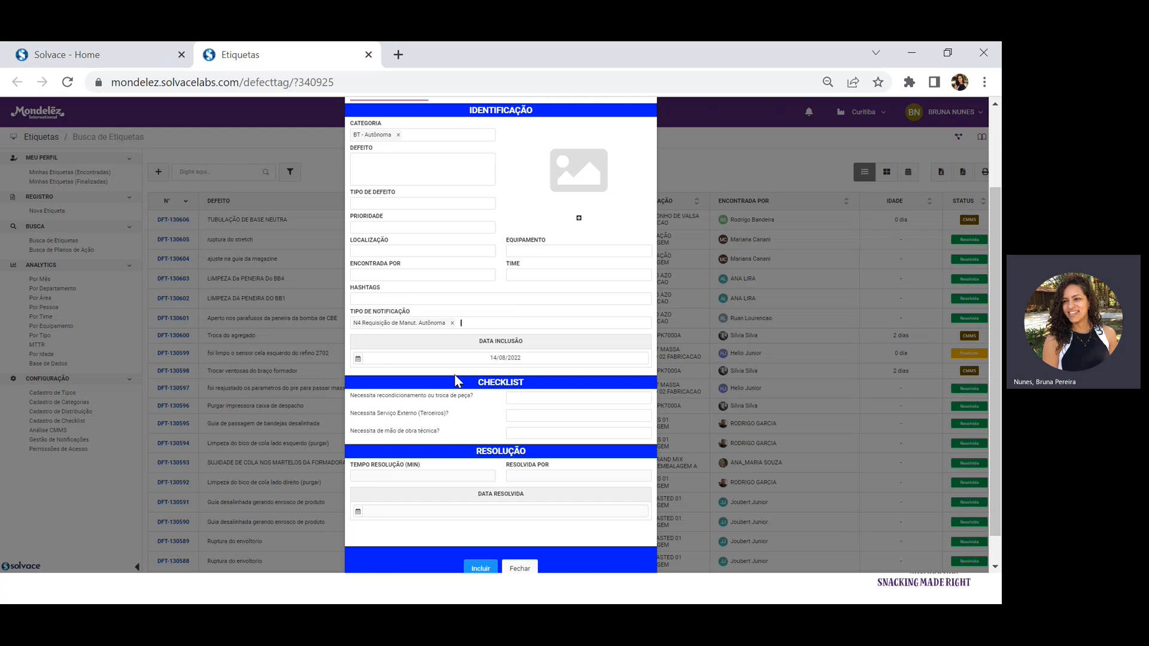
Step: Answer Não to all three checklist questions on part replacement, external service and technical labour
click(541, 397)
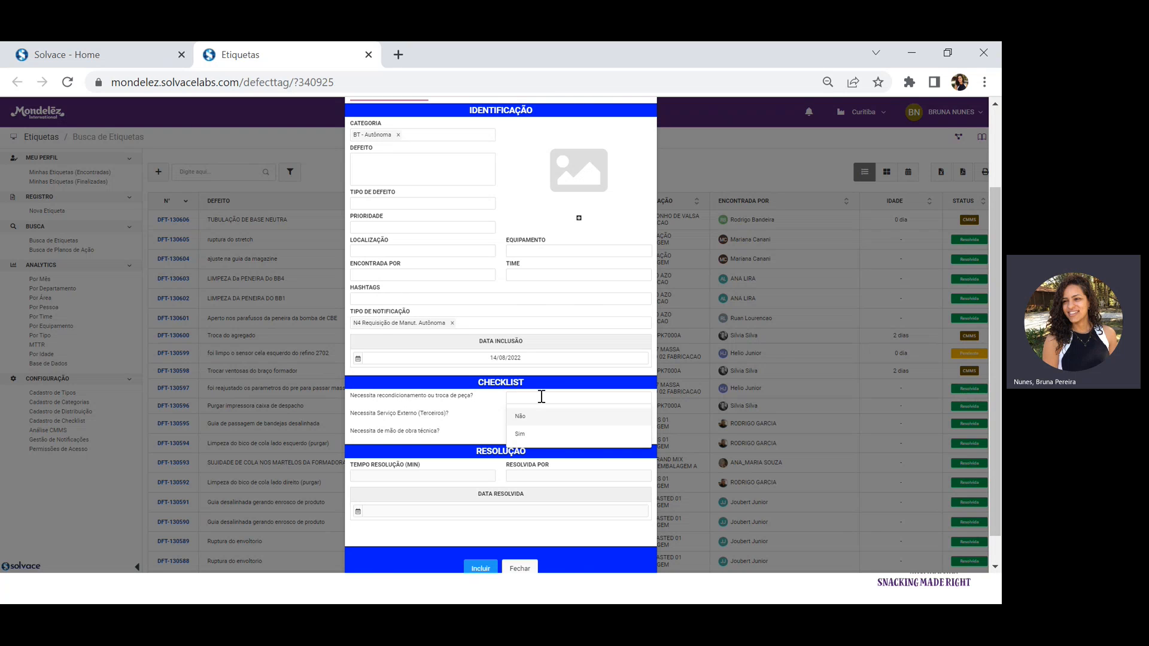
click(524, 417)
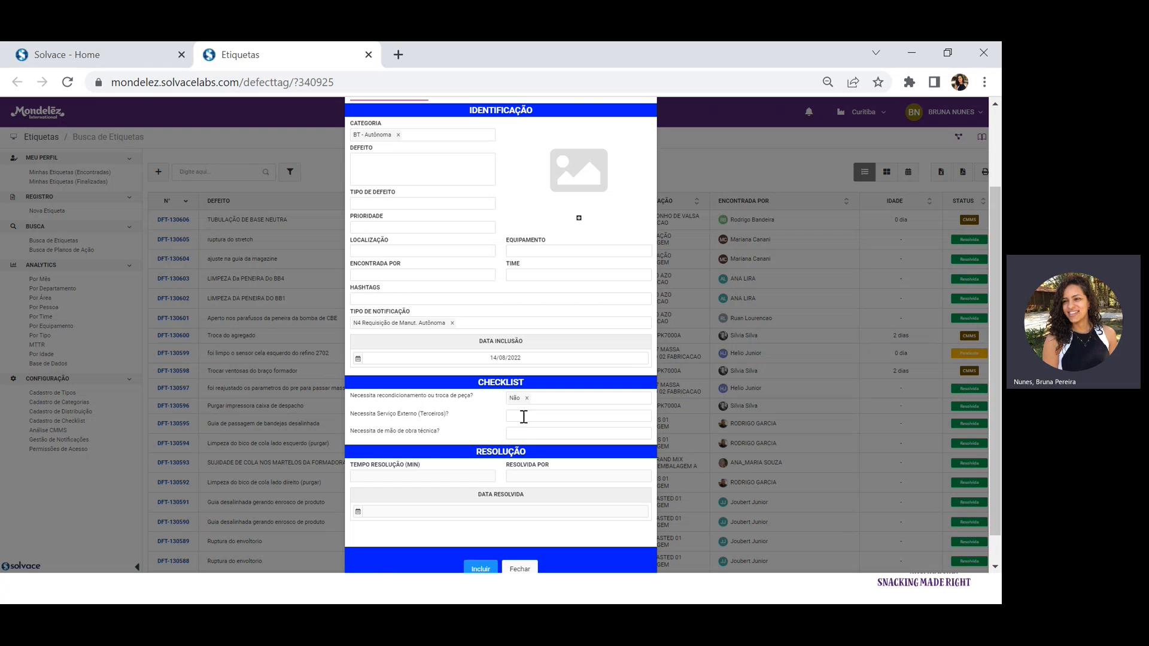
click(524, 417)
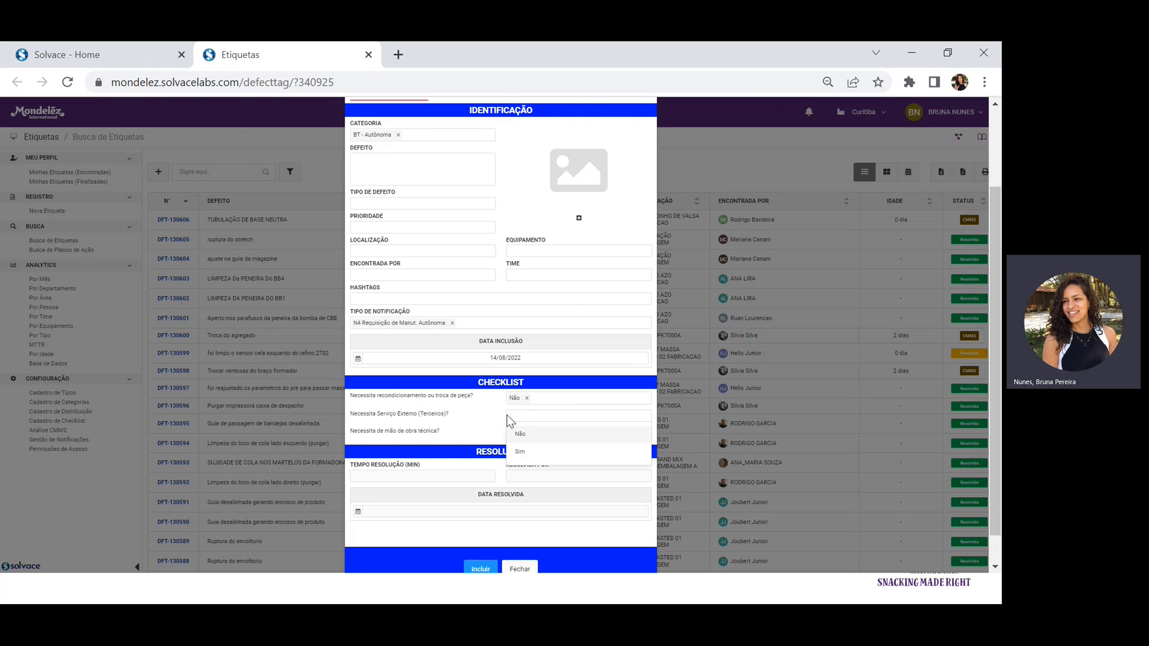
click(534, 440)
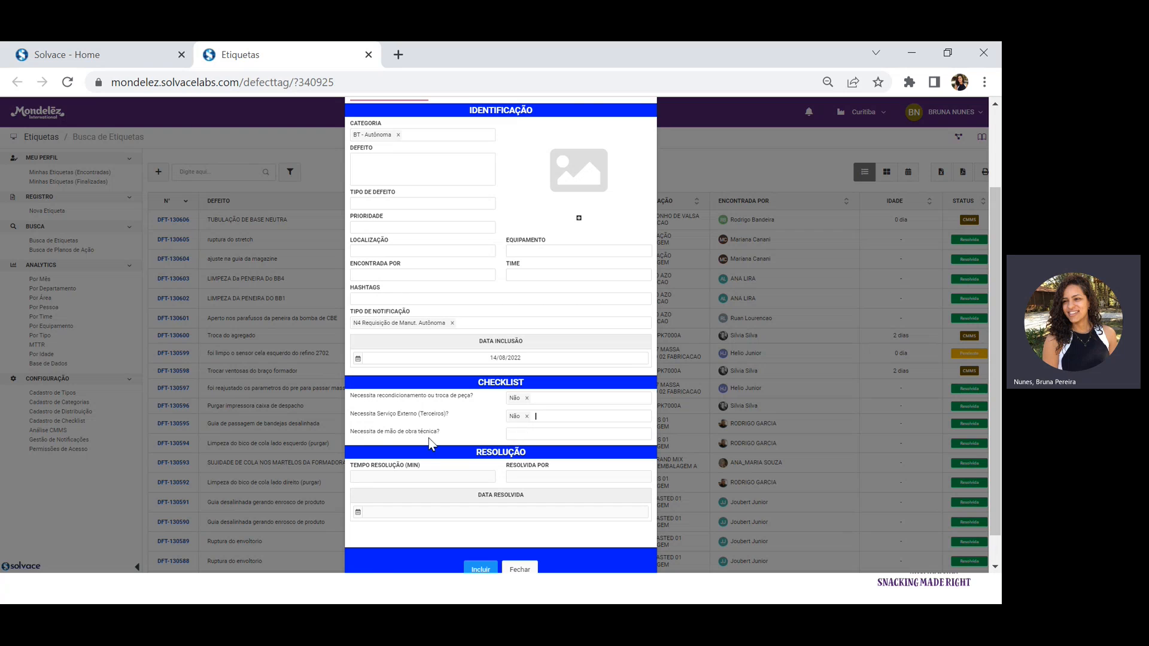
click(522, 434)
click(529, 456)
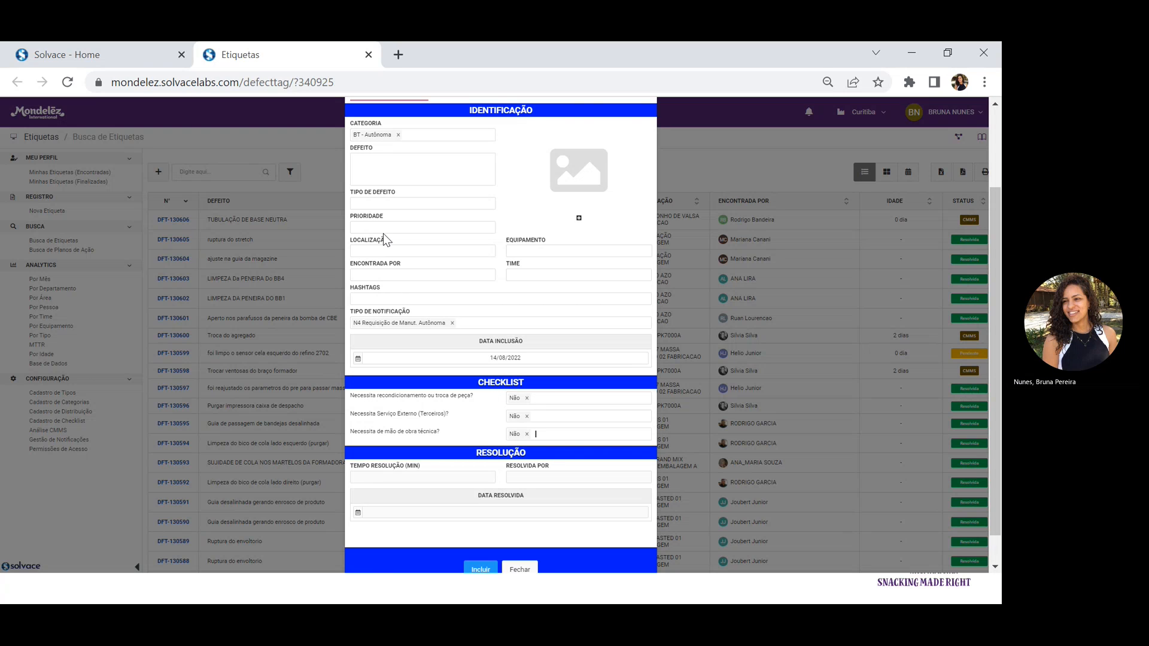
Step: Change the part reconditioning or replacement answer to Sim, and clear all three checklist answers
click(527, 398)
click(523, 435)
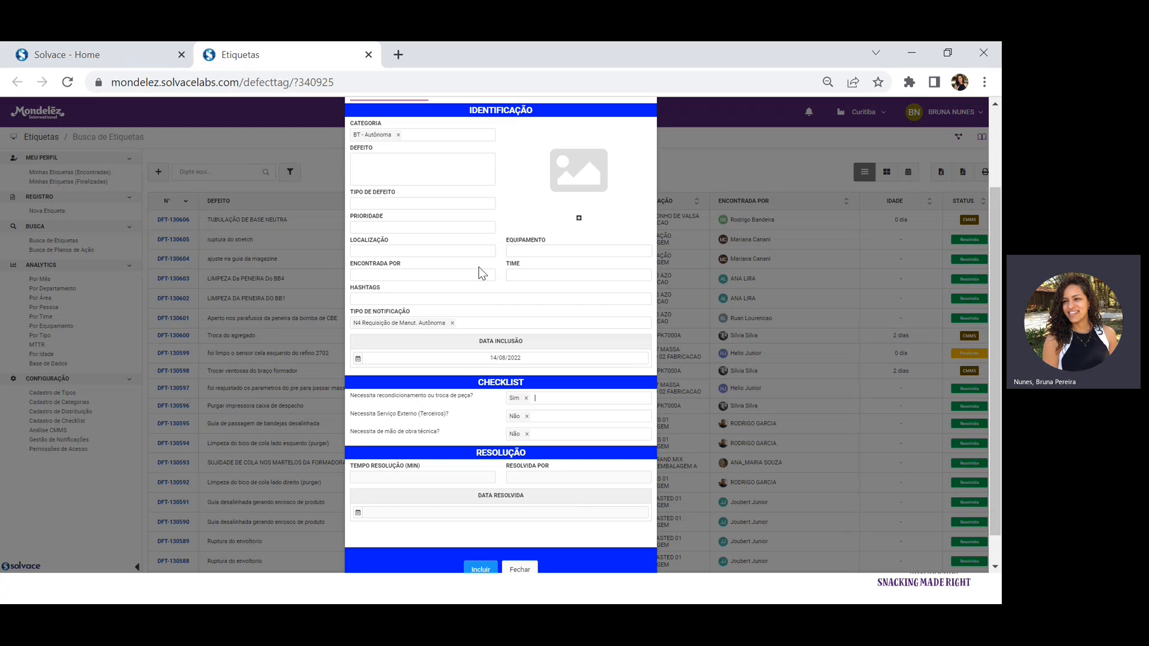
click(527, 436)
click(527, 416)
click(527, 398)
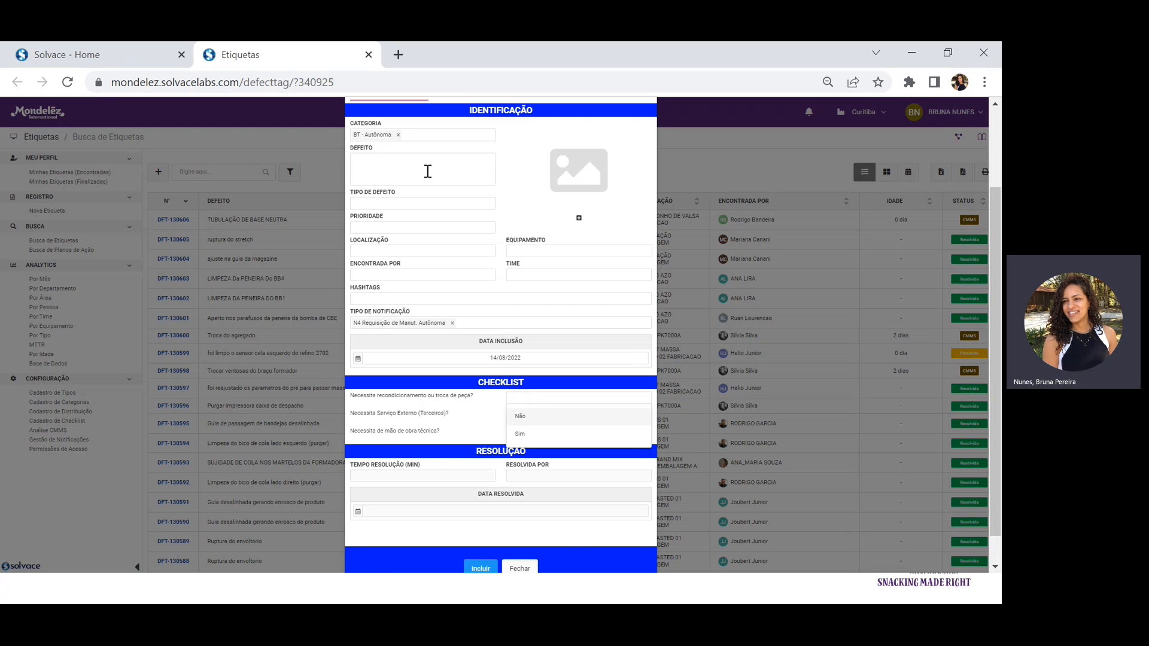
Step: Change the category to YT - Segurança and the notification type to N1 Requisição de Manut. Progressiva
click(402, 139)
click(399, 135)
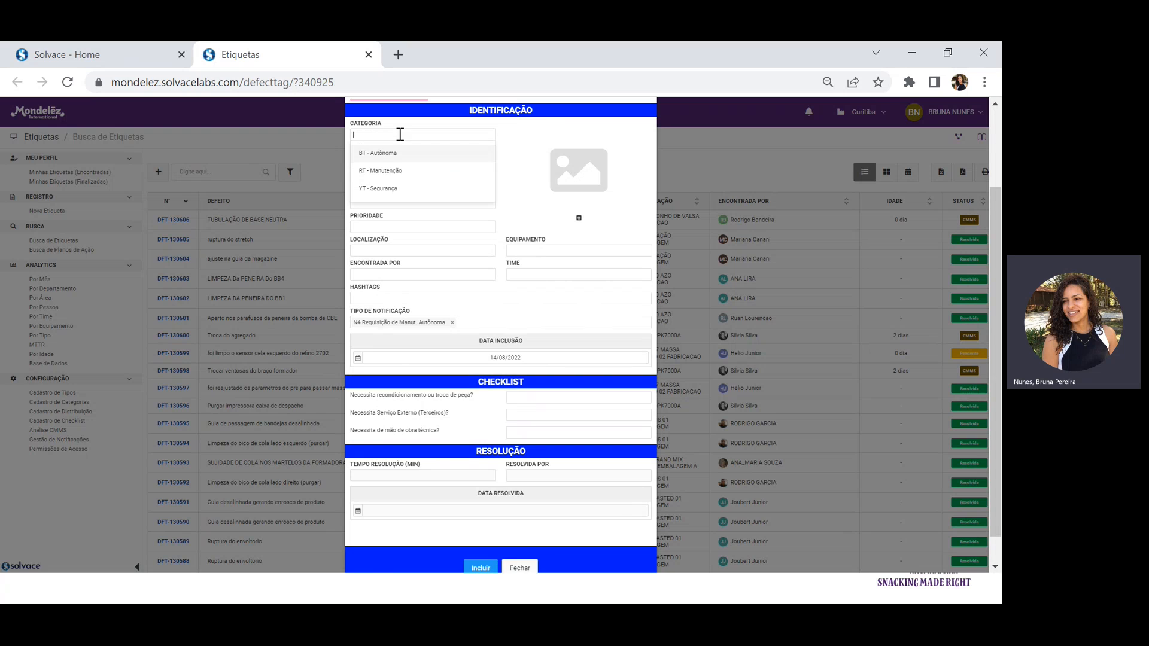
click(383, 188)
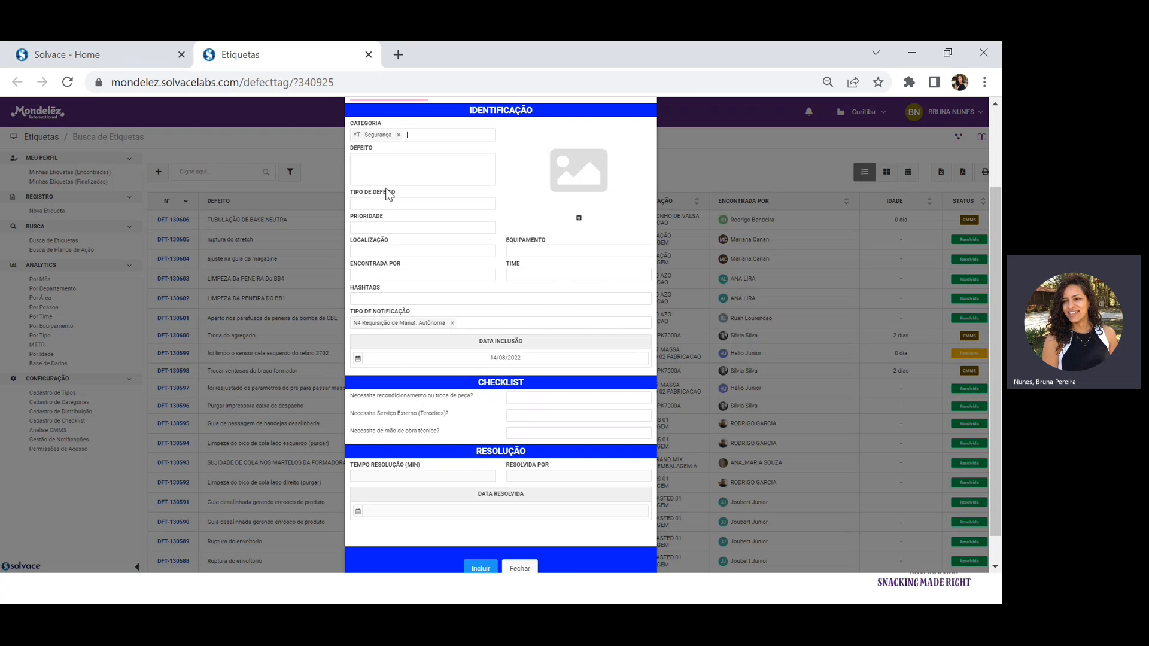
click(453, 324)
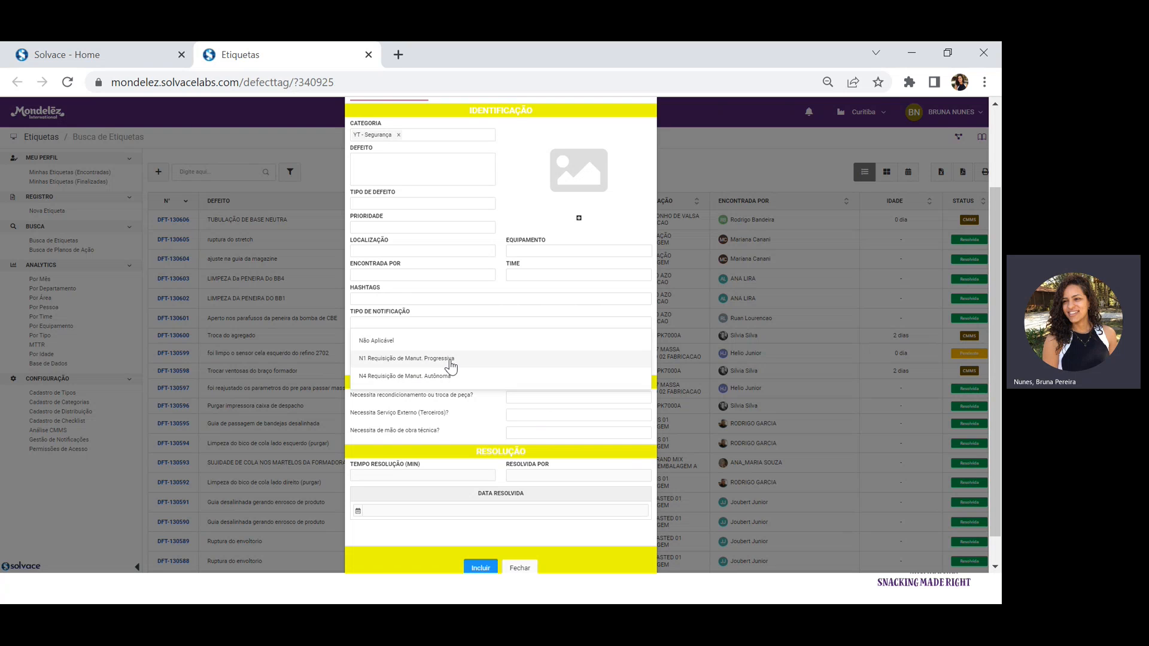
click(420, 360)
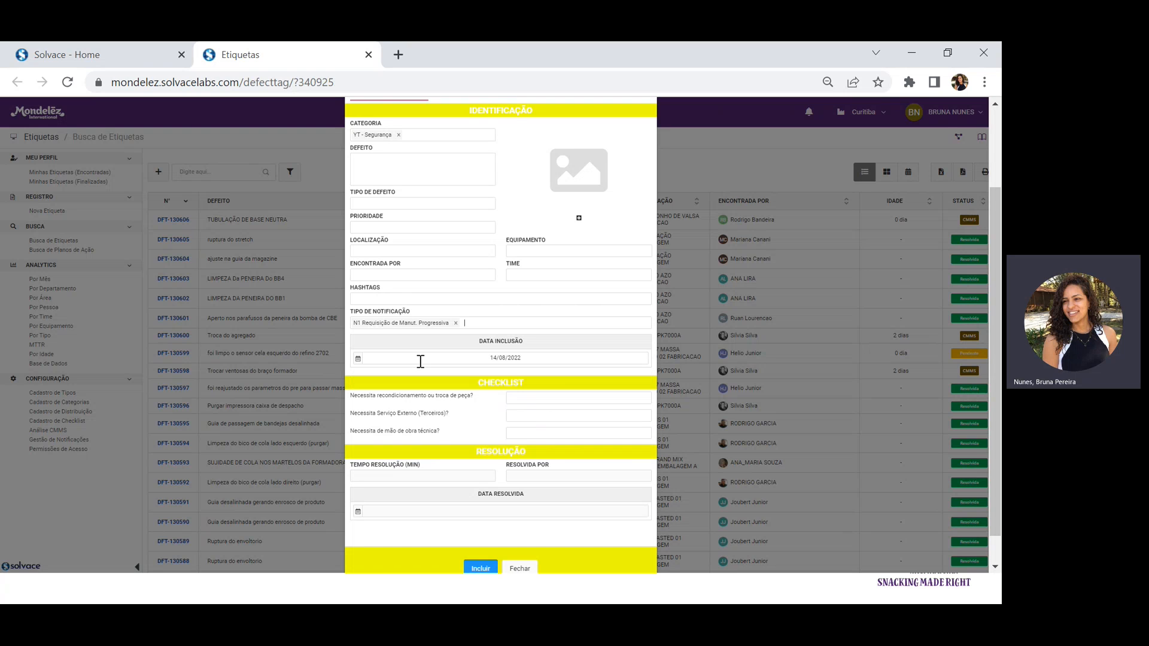
Step: Answer the checklist with Sim for part reconditioning or replacement, Não for external service and Sim for technical labour
scroll(563, 384, down, 1)
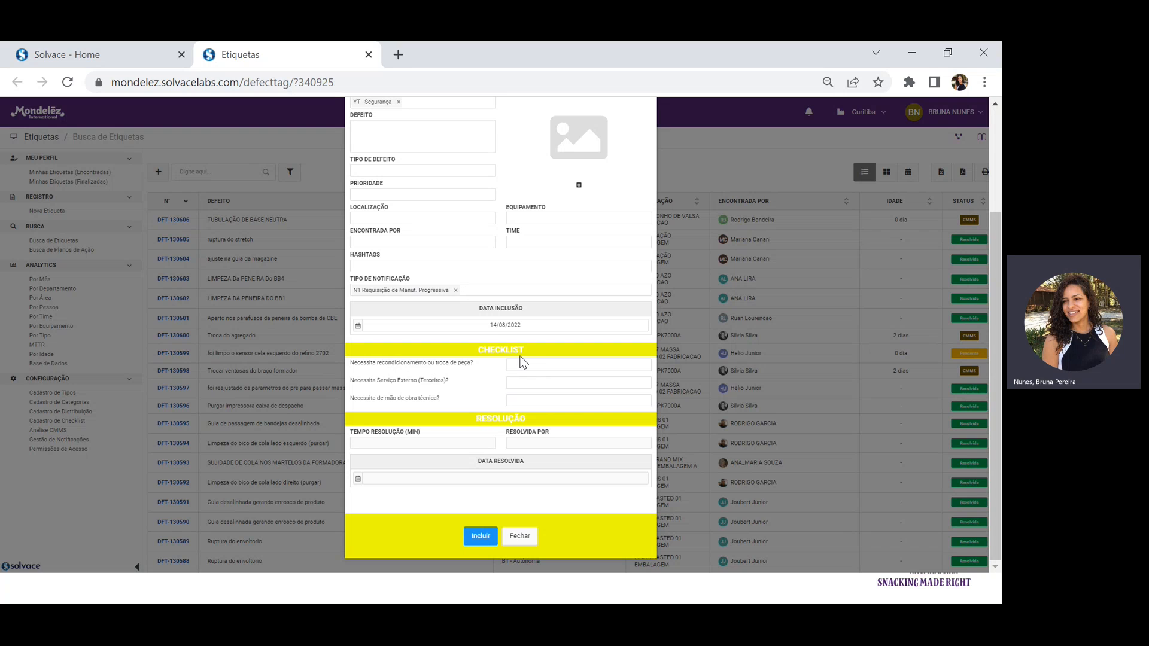
click(537, 365)
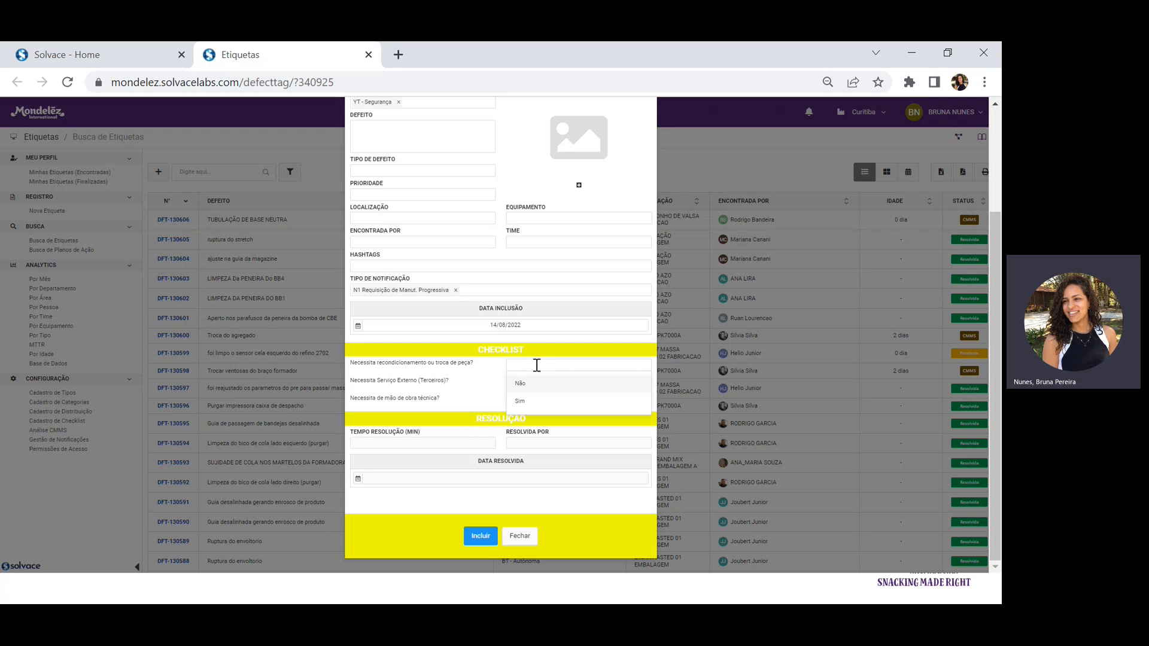
click(520, 401)
click(544, 383)
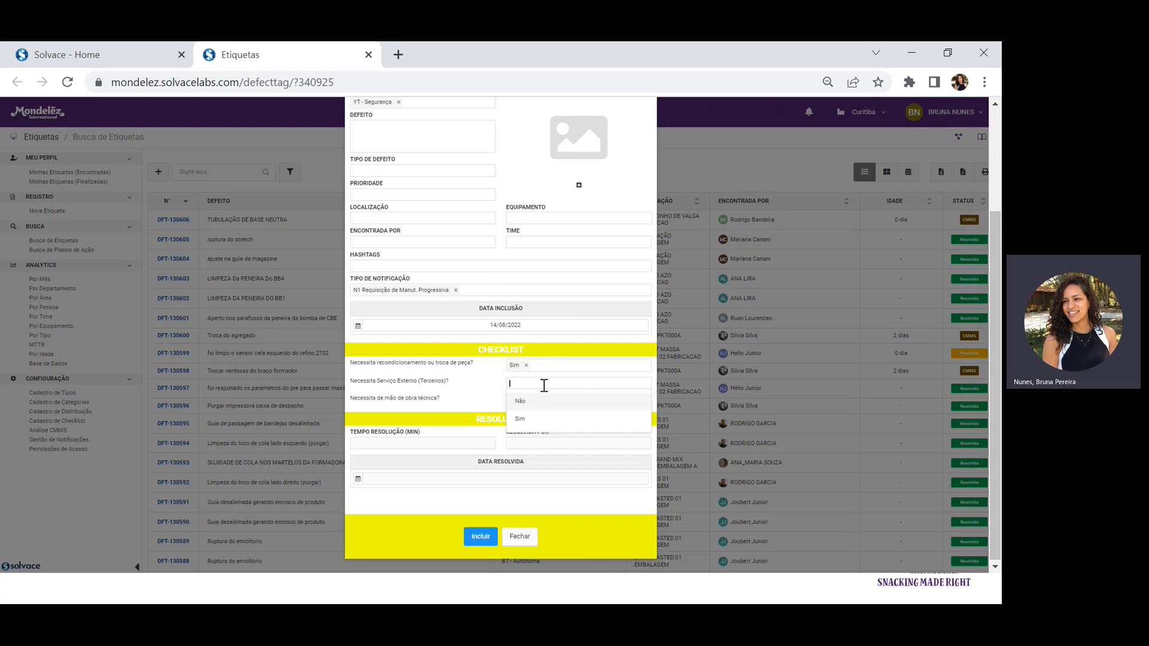
click(519, 403)
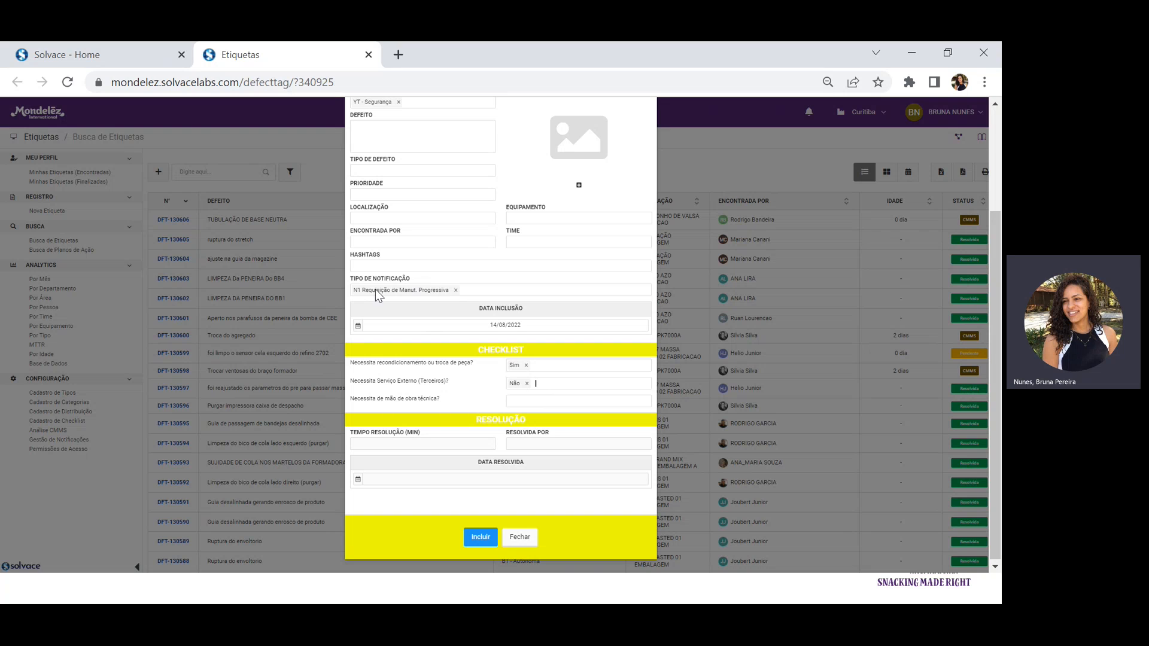
click(525, 402)
click(529, 446)
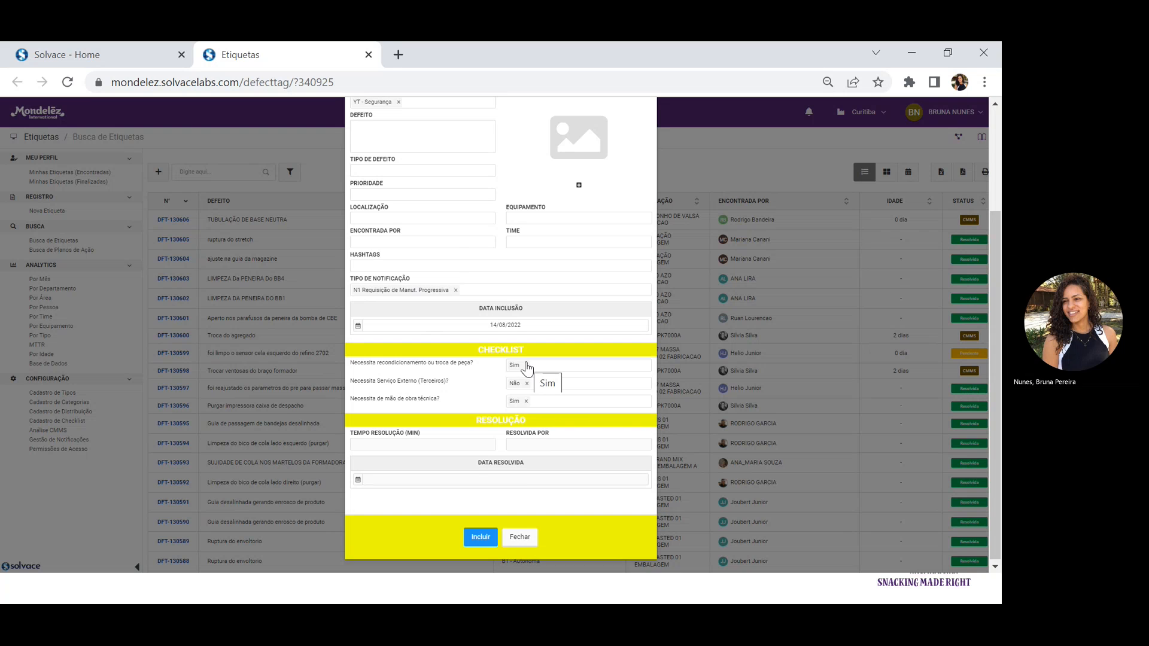
Step: Change the tag's category to RT - Manutenção
scroll(526, 366, up, 2)
scroll(527, 367, up, 1)
click(400, 218)
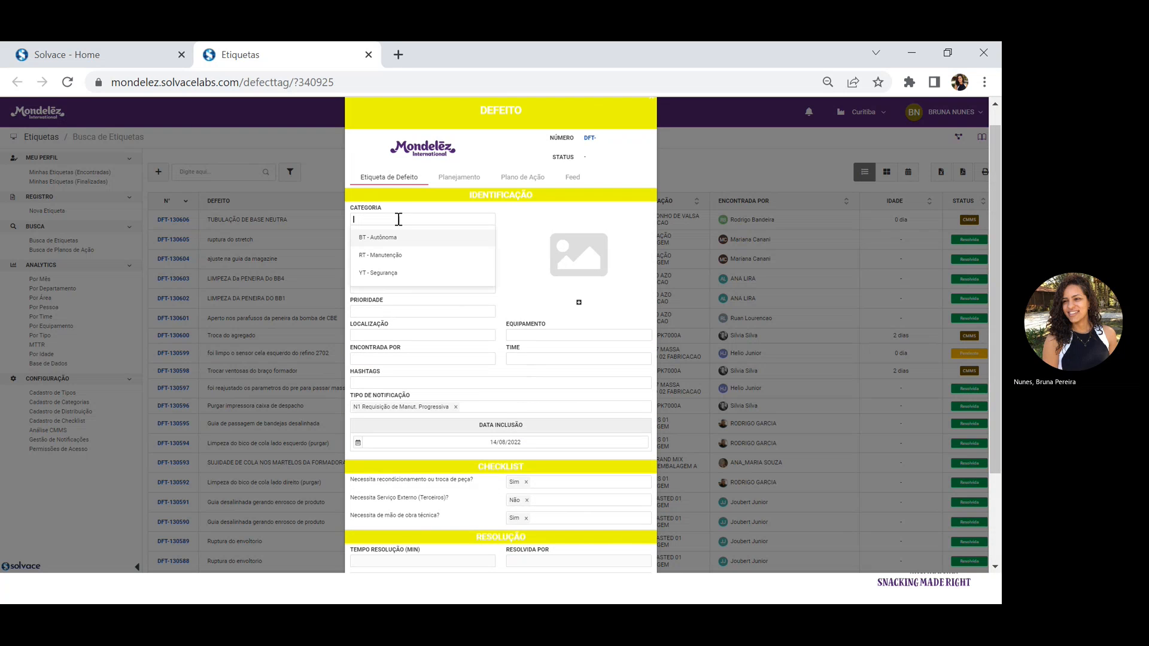
click(387, 255)
scroll(438, 411, down, 3)
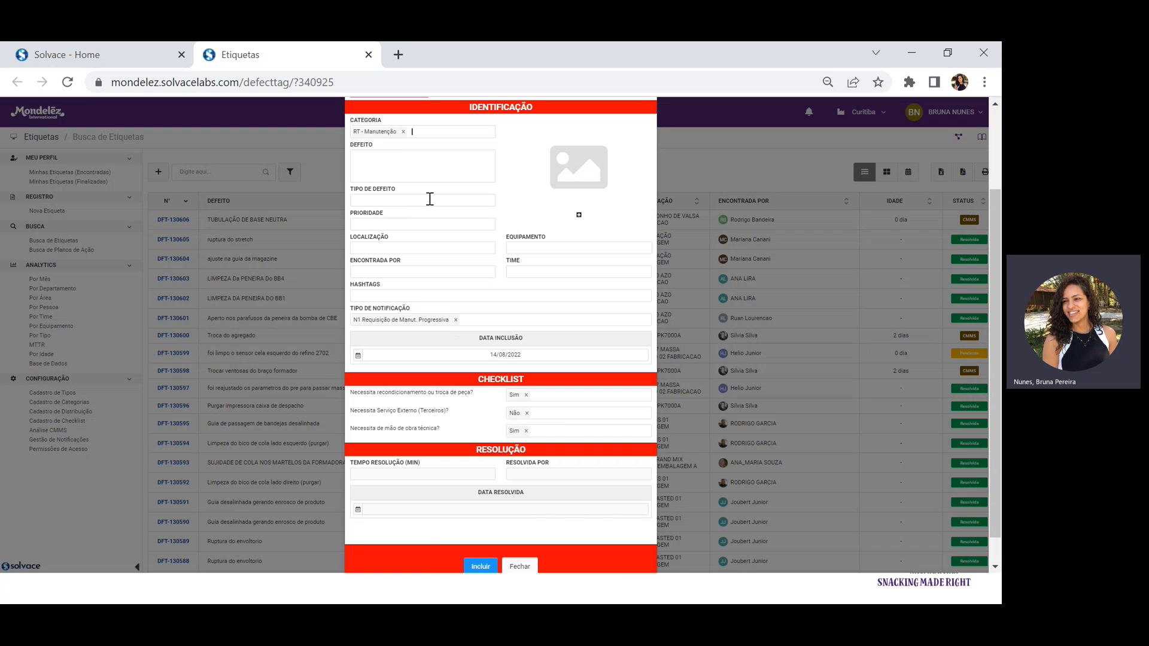
Step: Try N4 Requisição de Manut. Autônoma as the notification type, and set it to N1 Requisição de Manut. Progressiva
click(456, 320)
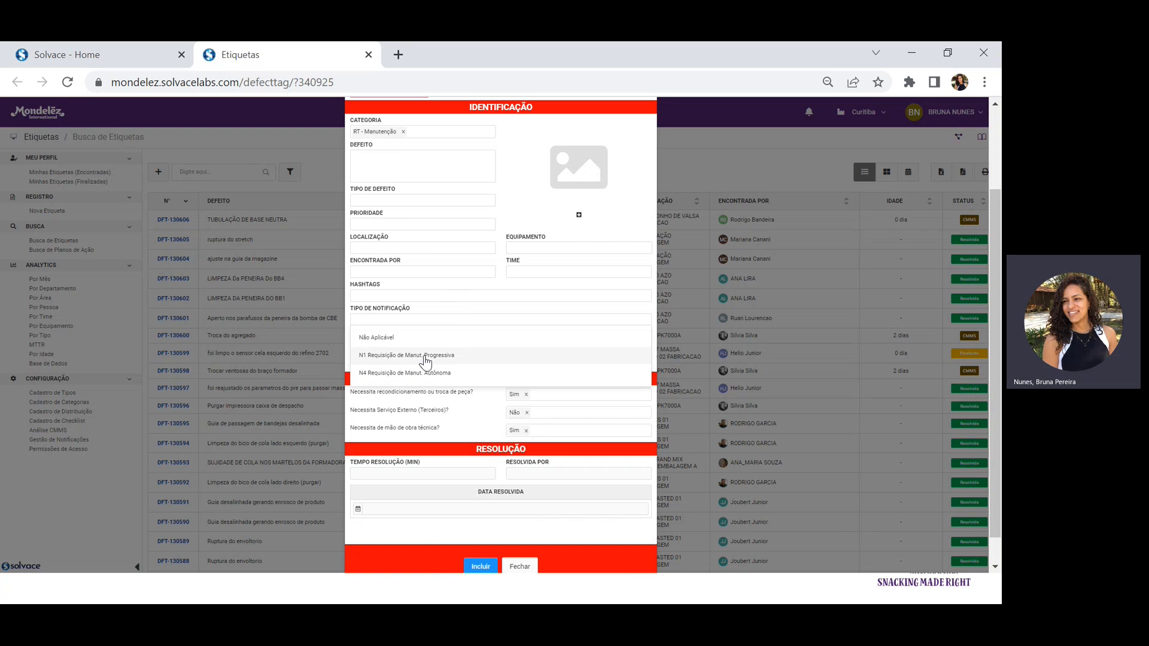
click(452, 373)
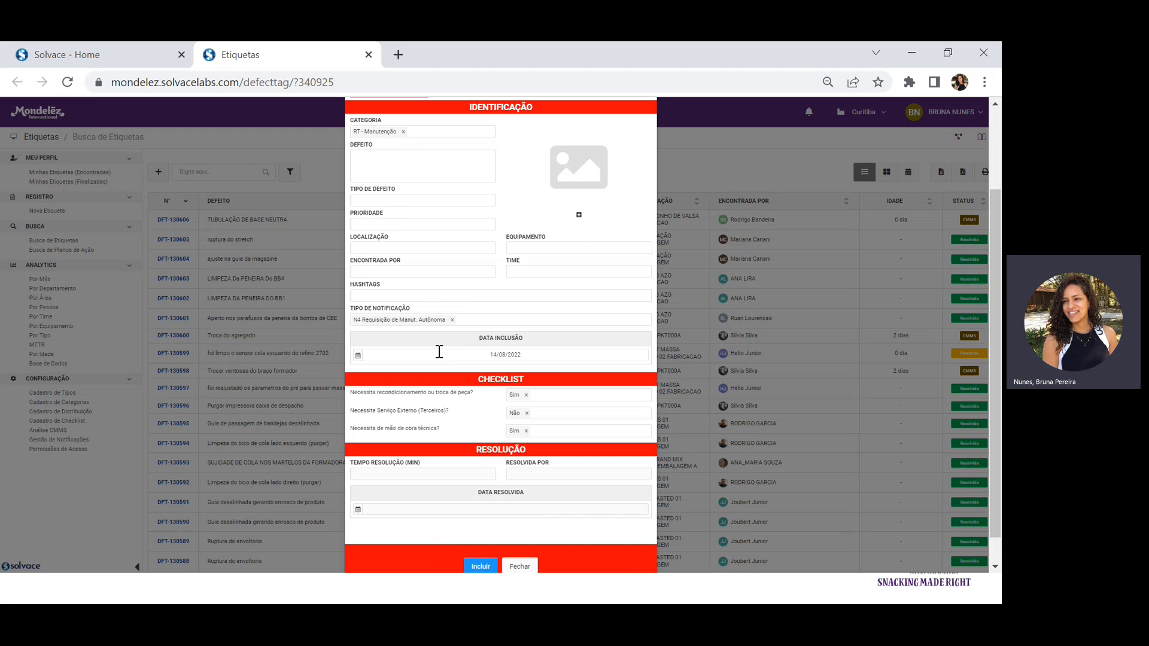
click(452, 320)
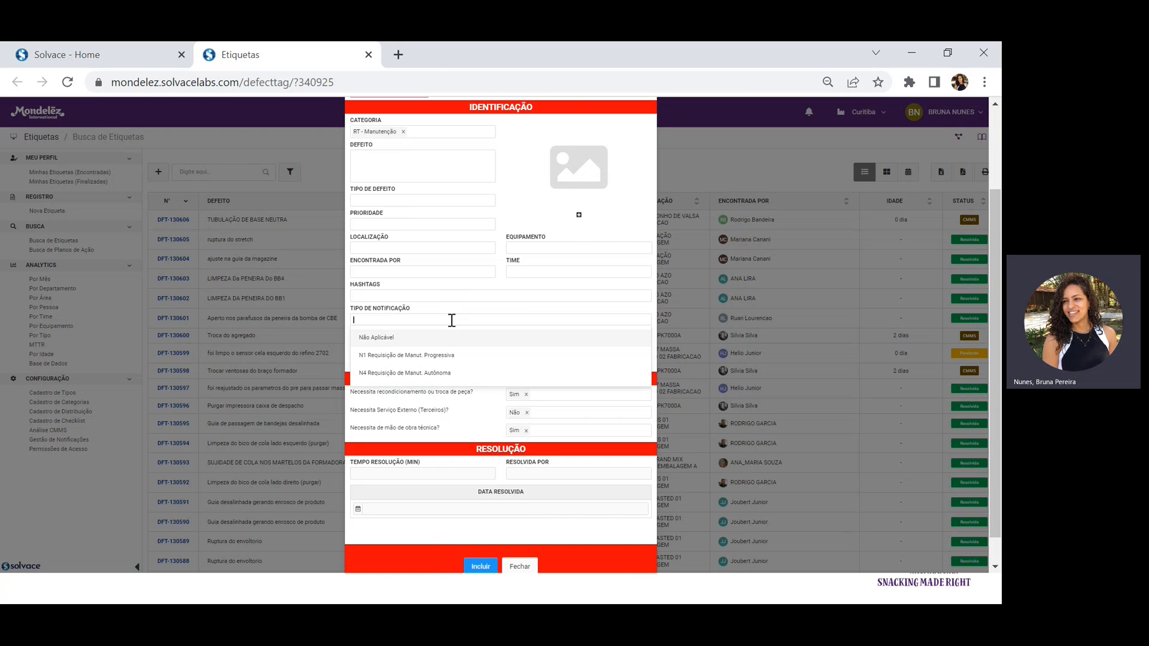
click(427, 354)
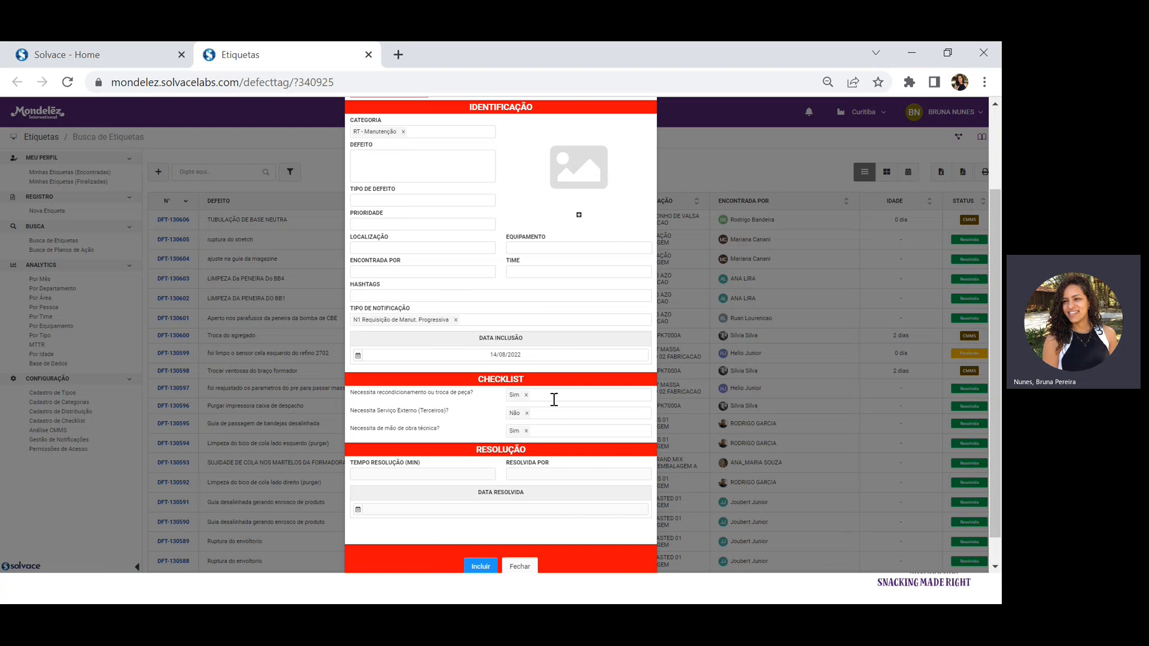
Step: Change the part reconditioning or replacement answer to Não and highlight the technical labour question
click(526, 398)
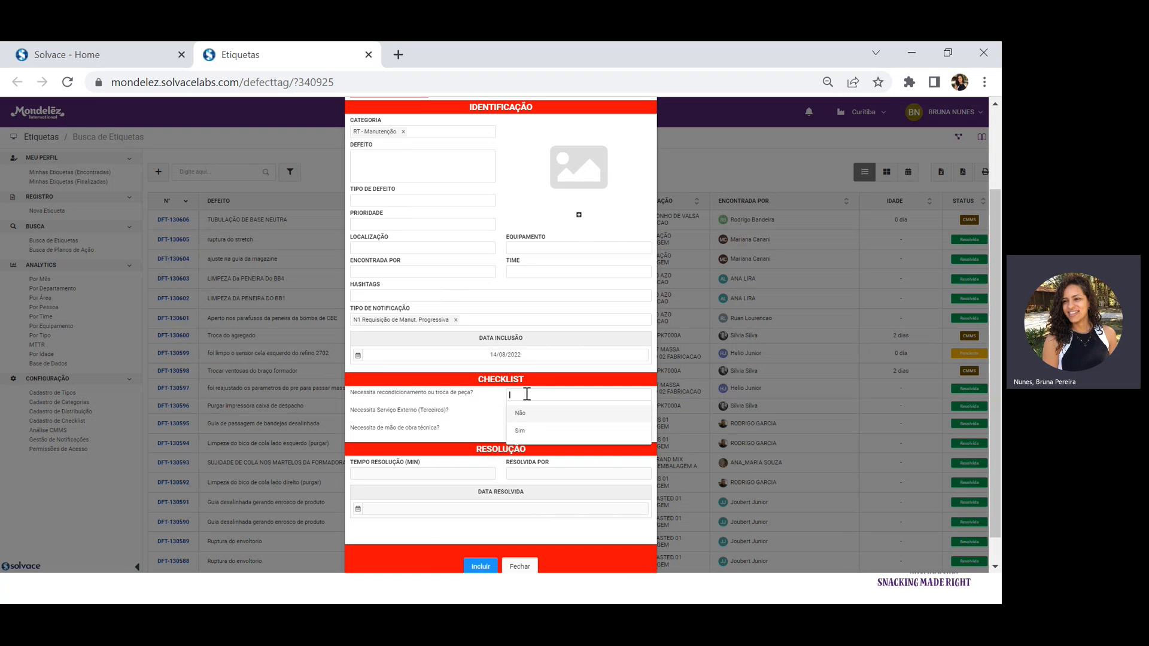
click(528, 421)
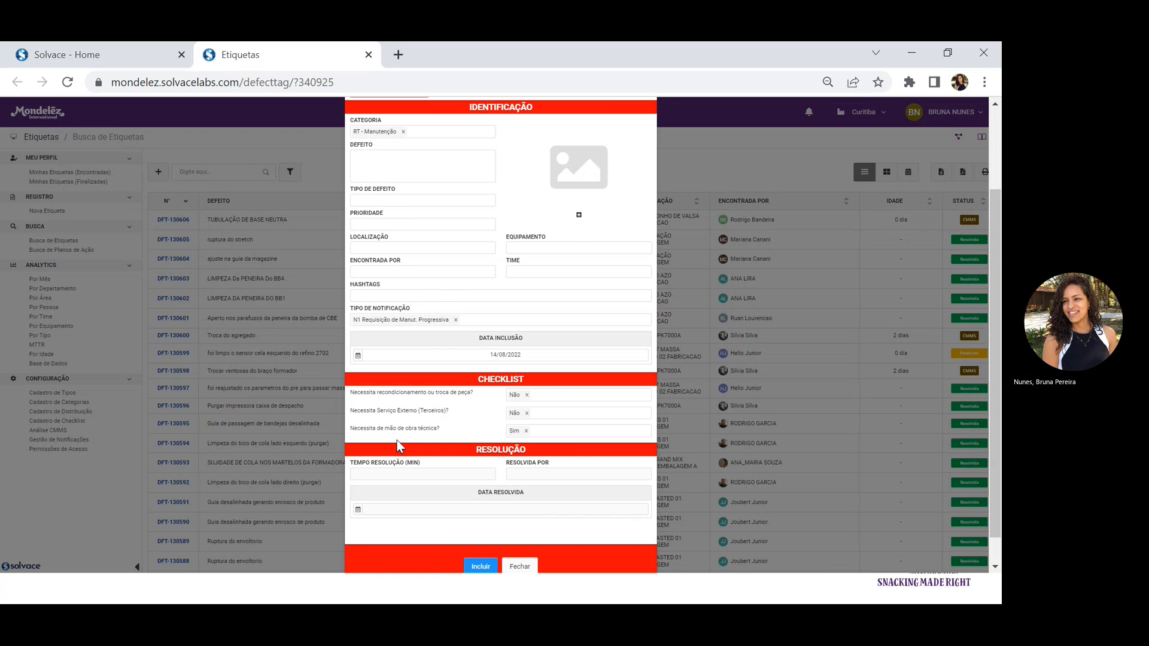
drag(351, 428, 446, 429)
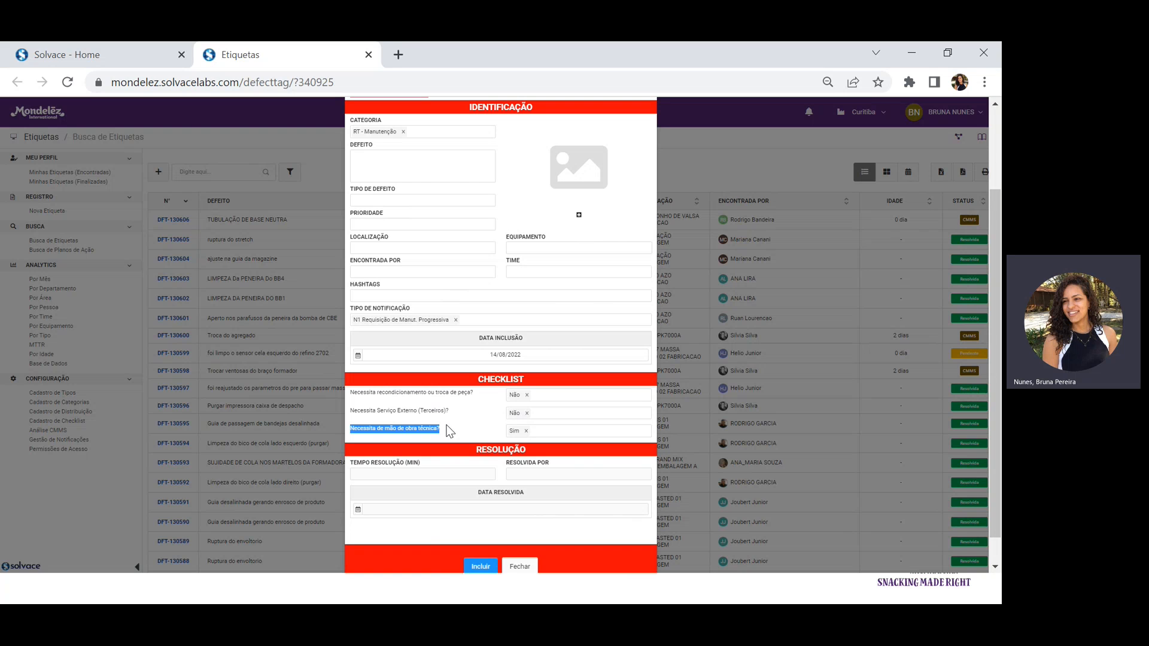
Step: Review the filled-in defect form from header to submission area, and switch to the Mapa do Processo presentation slide
scroll(450, 431, up, 2)
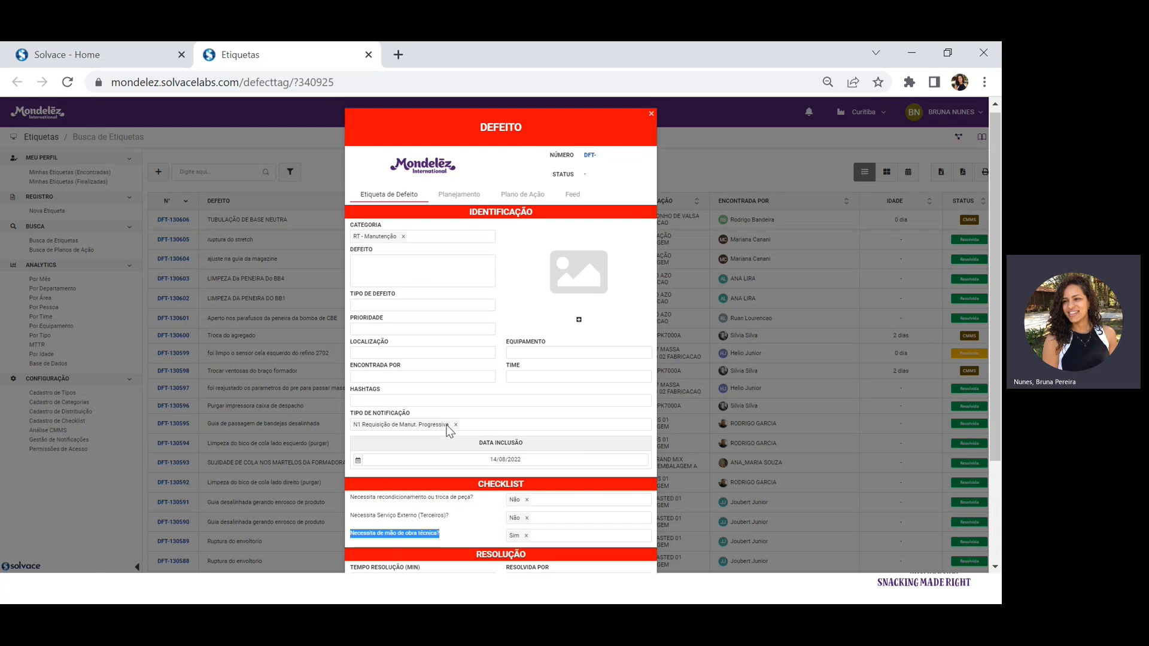
scroll(450, 431, down, 3)
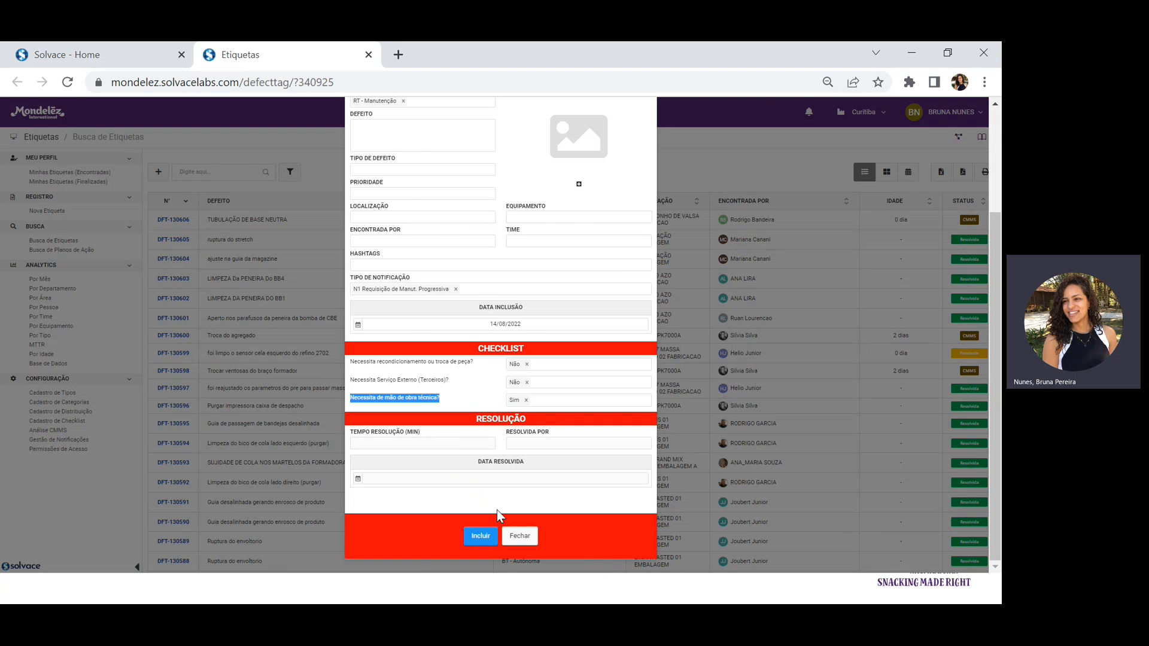
key(alt+Tab)
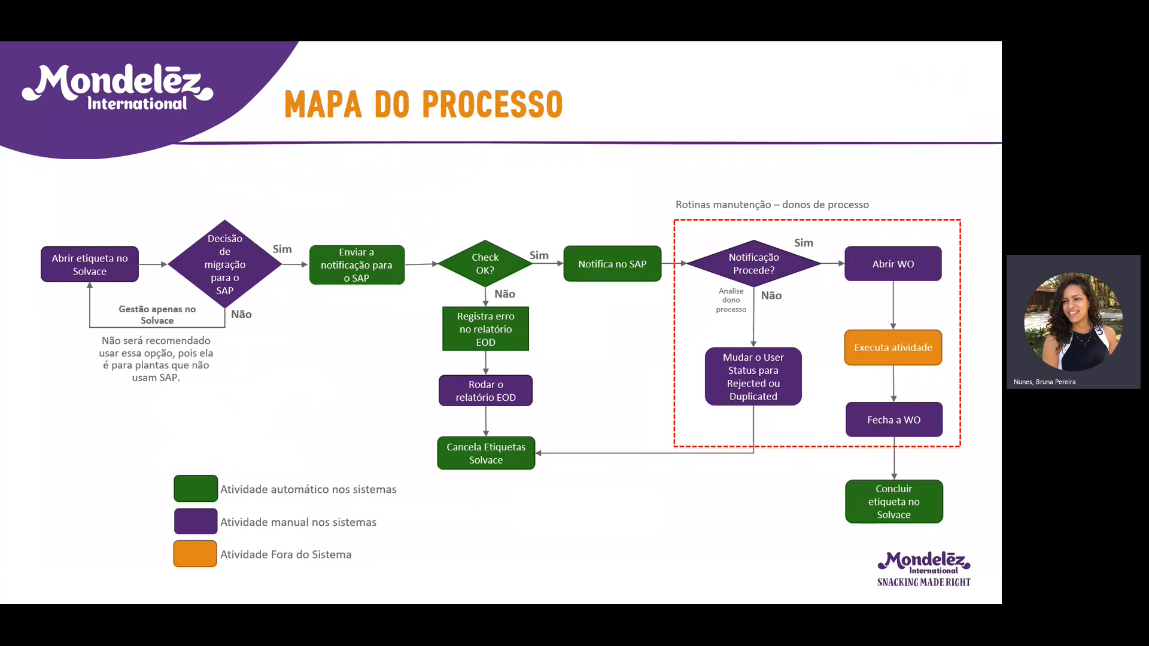